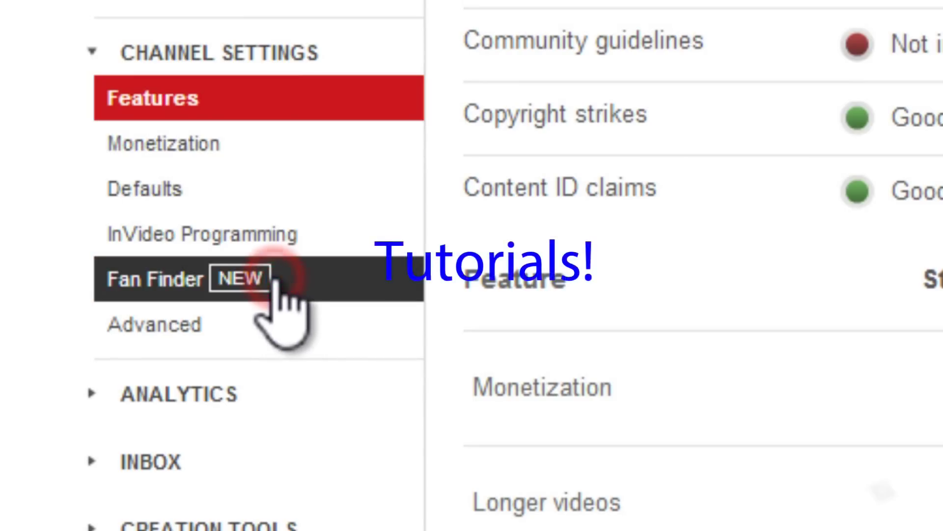
# Open the Fan Finder page under Channel Settings to show the two channel promo video ads
pyautogui.click(279, 289)
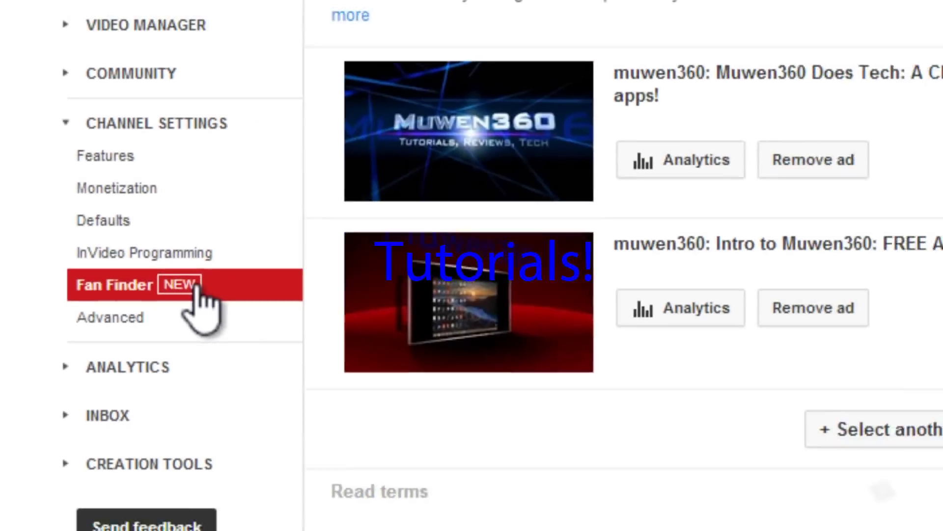